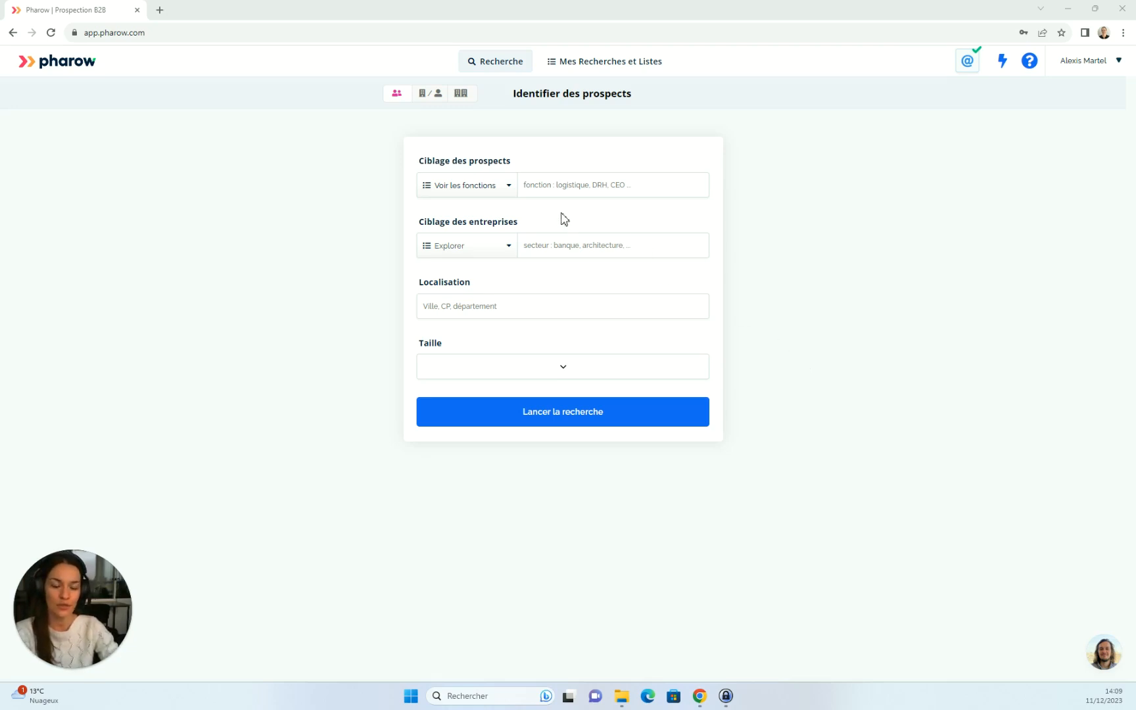
Target prospects at the Directeurs responsibility level in the Management des RH function of the Ressources humaines department
left_click(500, 190)
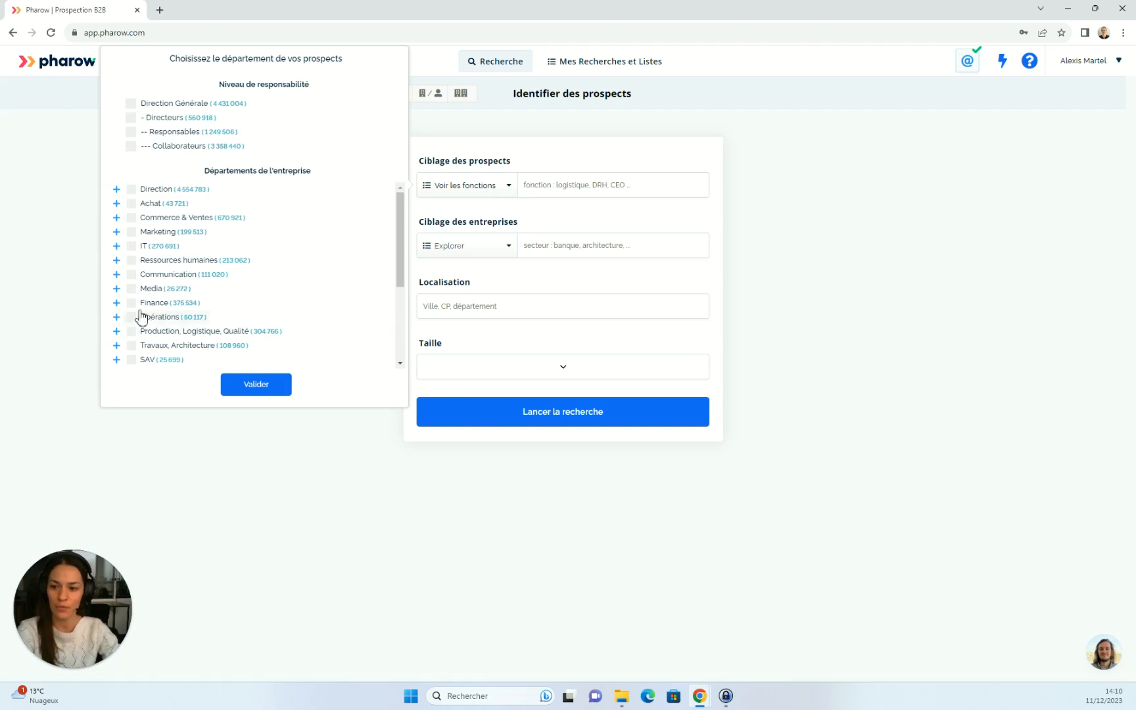
left_click(116, 303)
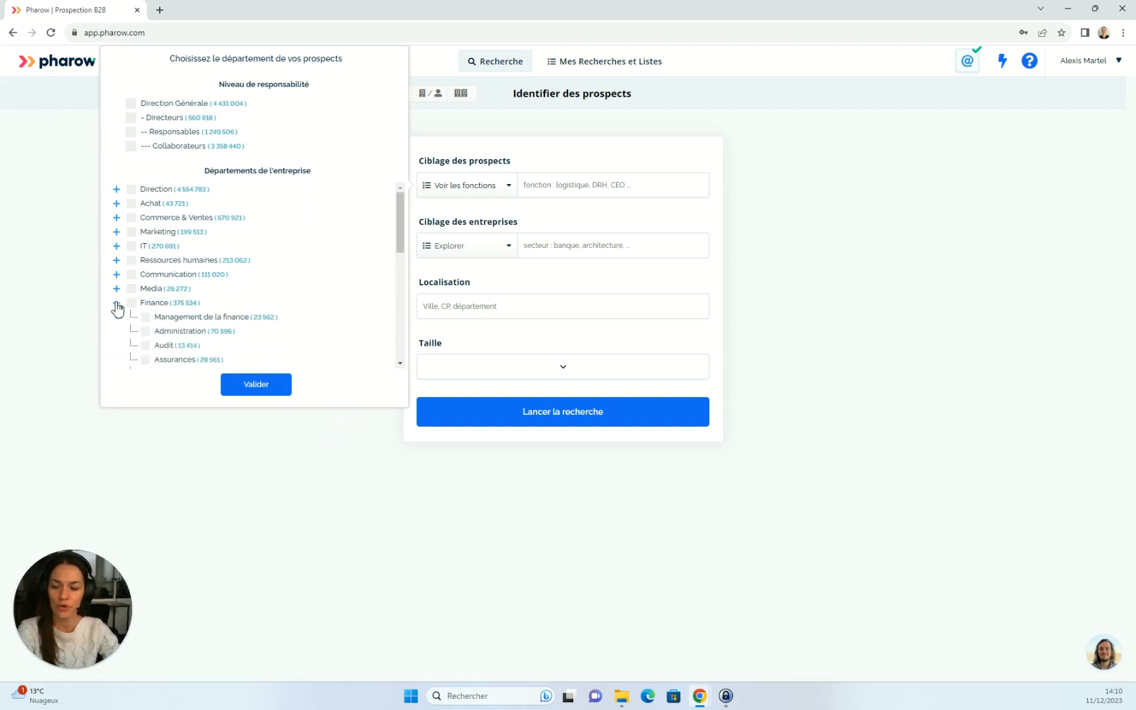
left_click(117, 303)
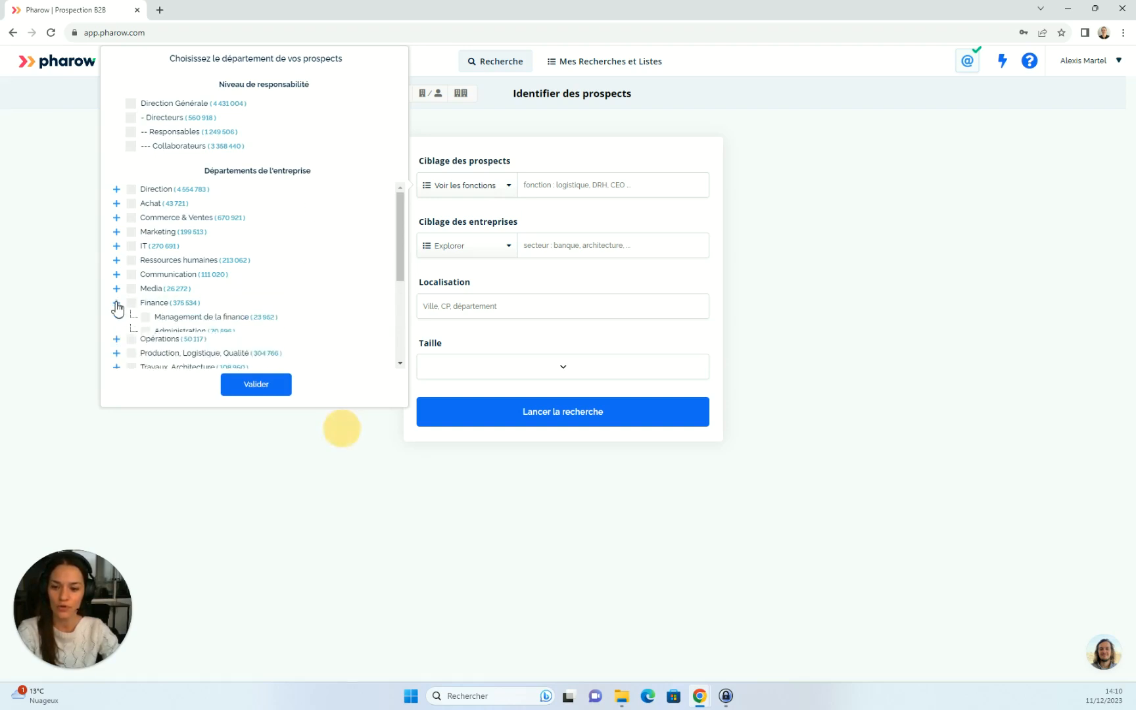
left_click(131, 119)
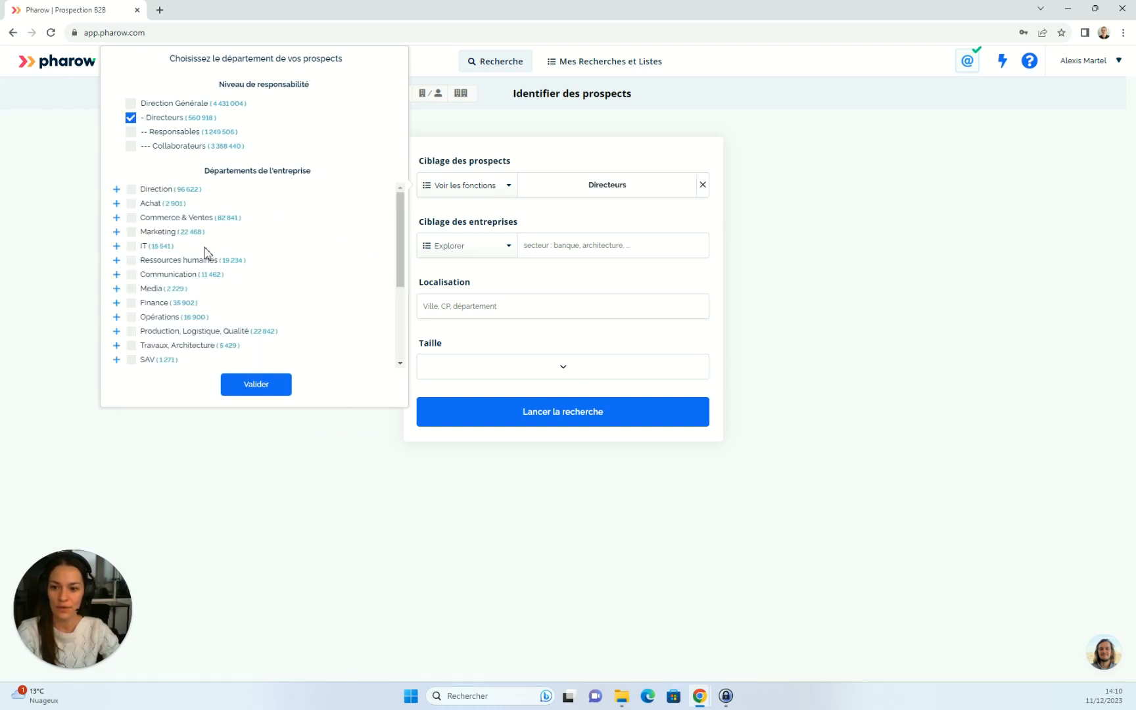
left_click(136, 260)
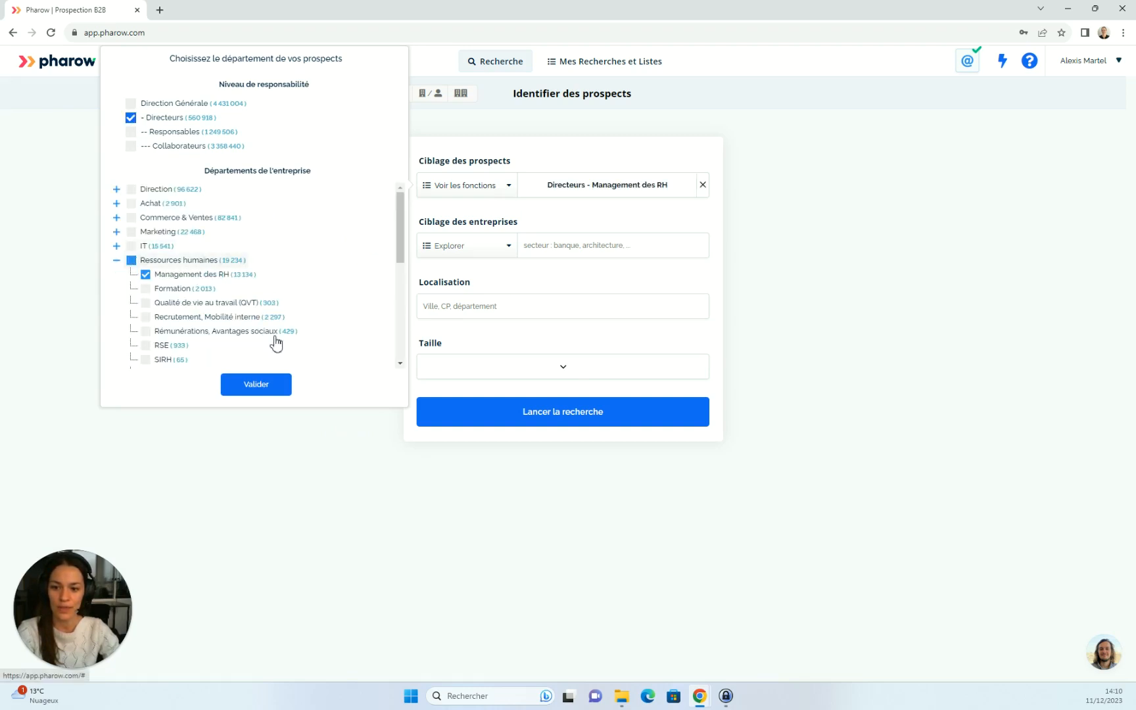
left_click(259, 391)
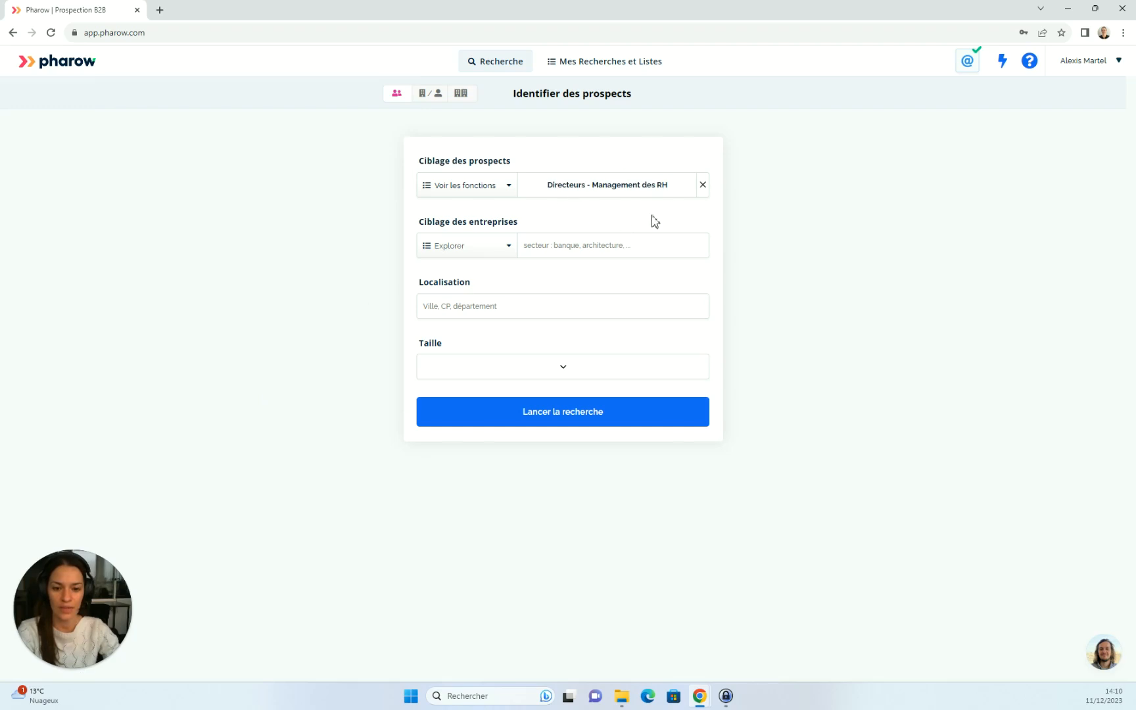
Clear the prospect function, search for "drh", and choose the broad suggestion Directeurs > Management des RH
left_click(703, 185)
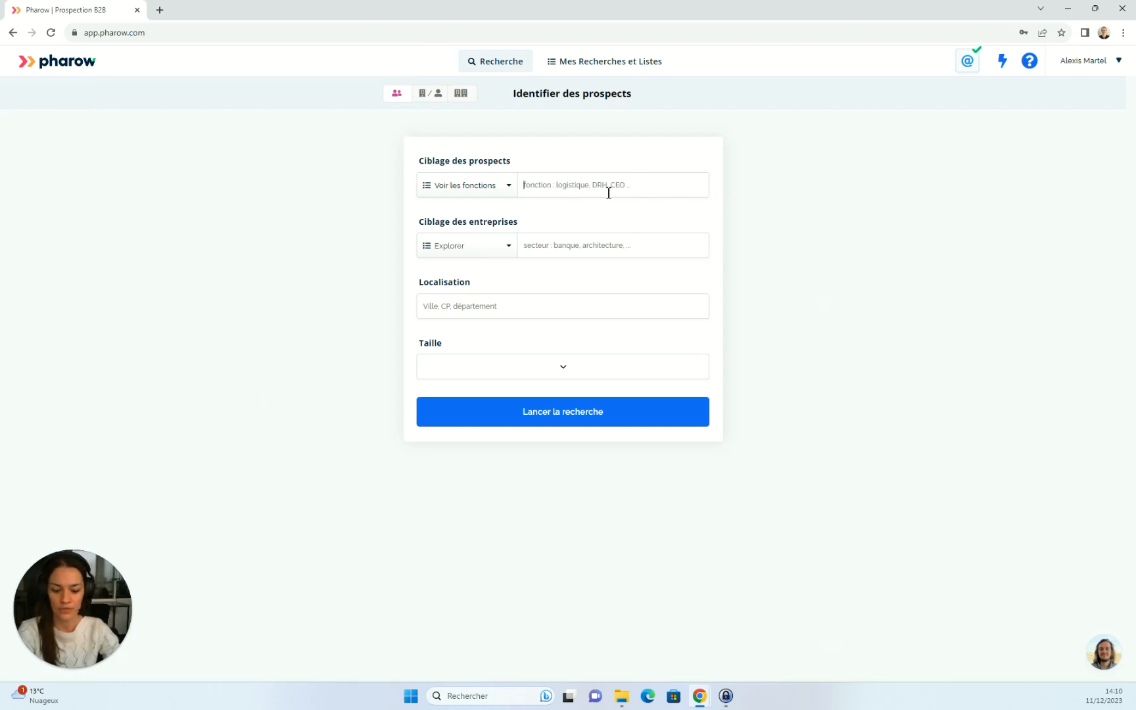
type("drh")
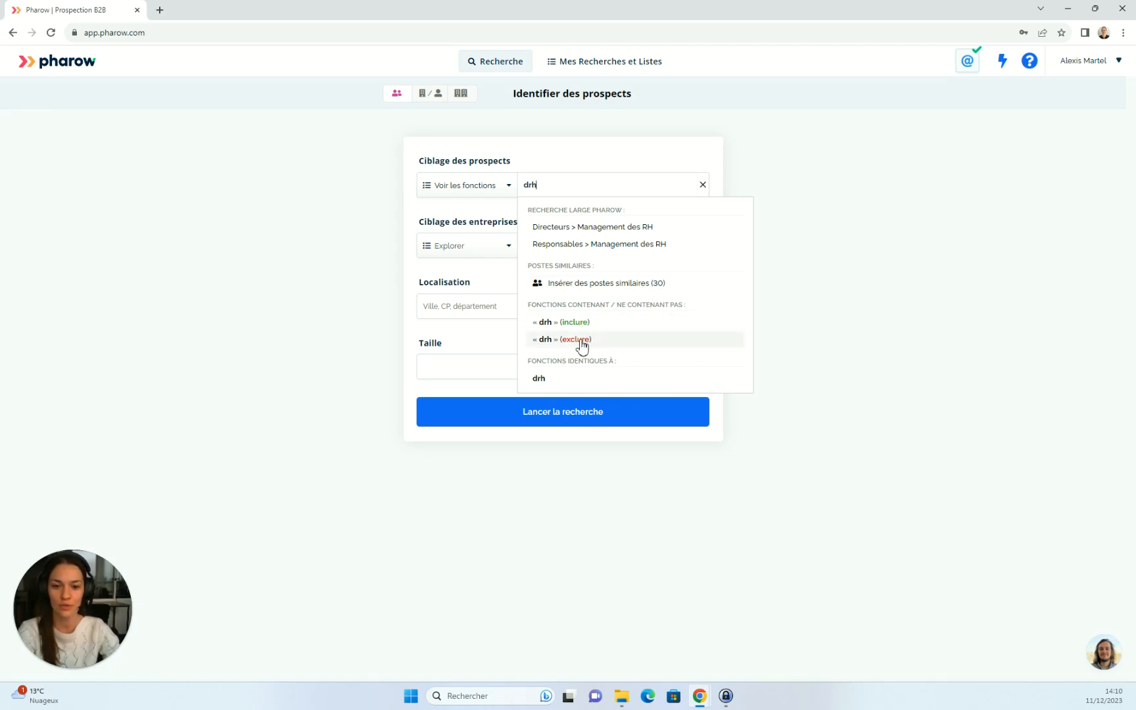
left_click(581, 229)
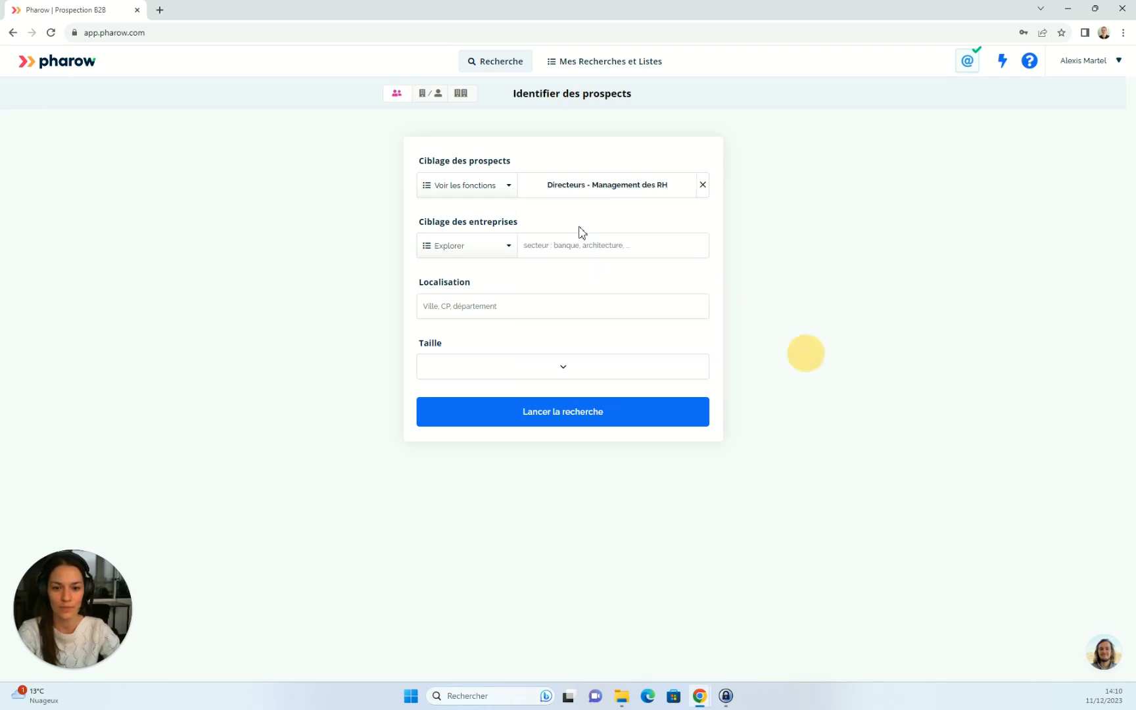
Explore company targeting by activity, search for "logici", and include the Développement de logiciels activity
left_click(457, 253)
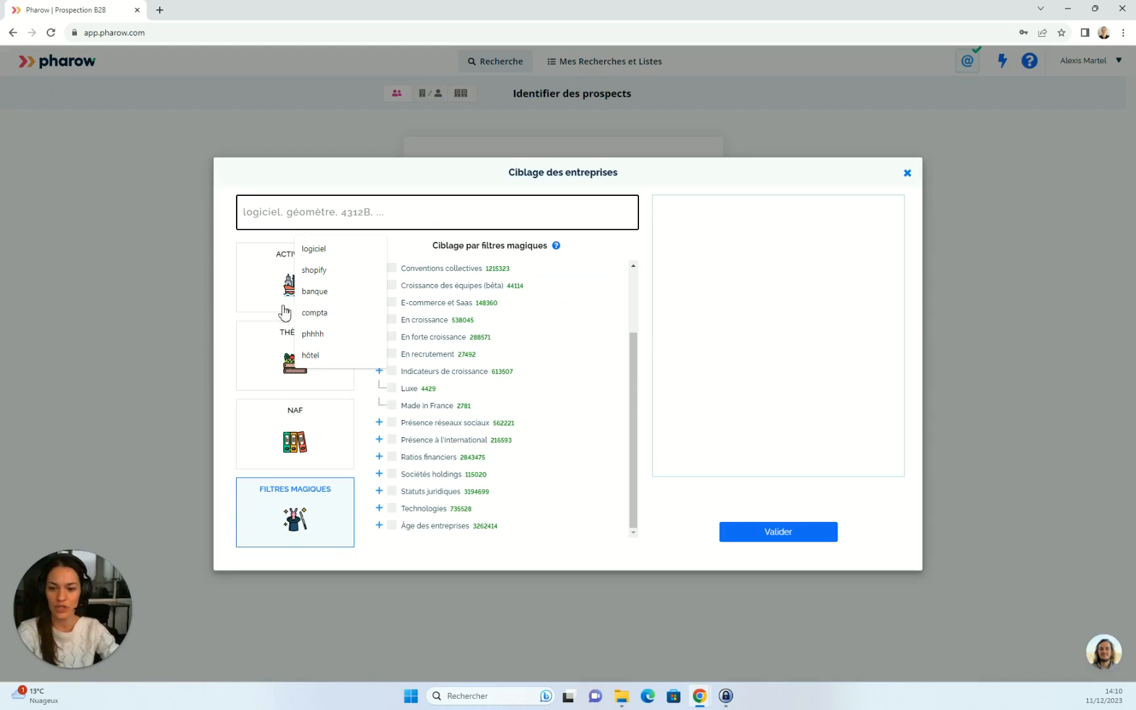
left_click(276, 442)
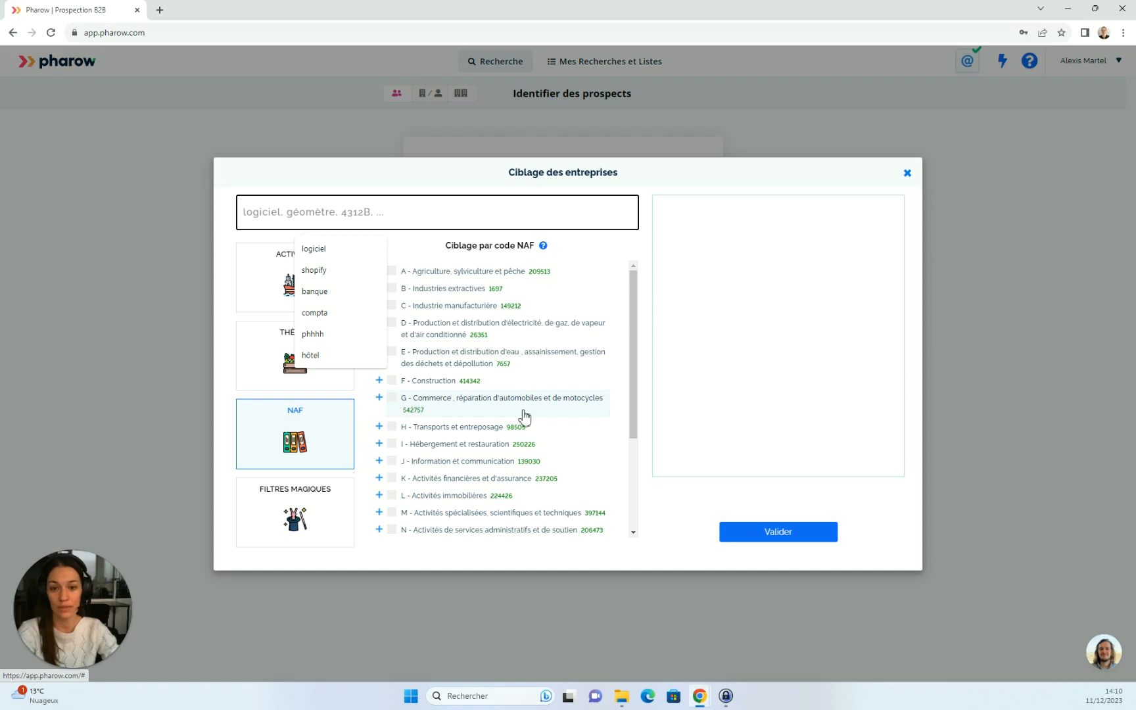
left_click(264, 282)
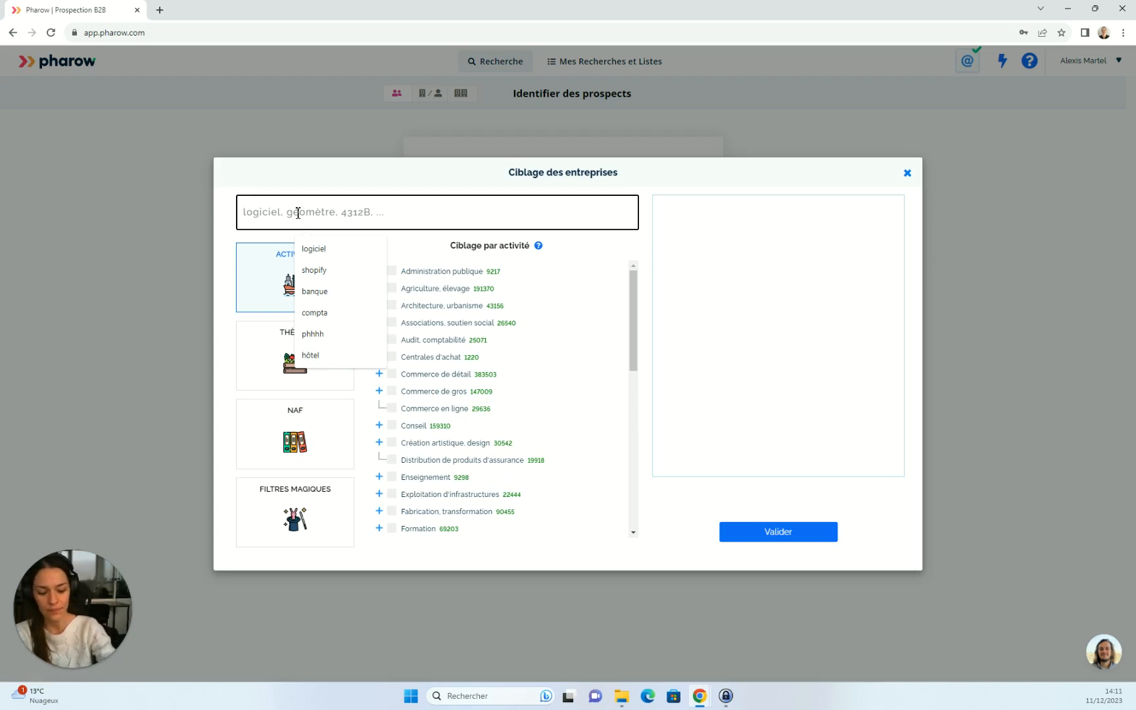
type("logici")
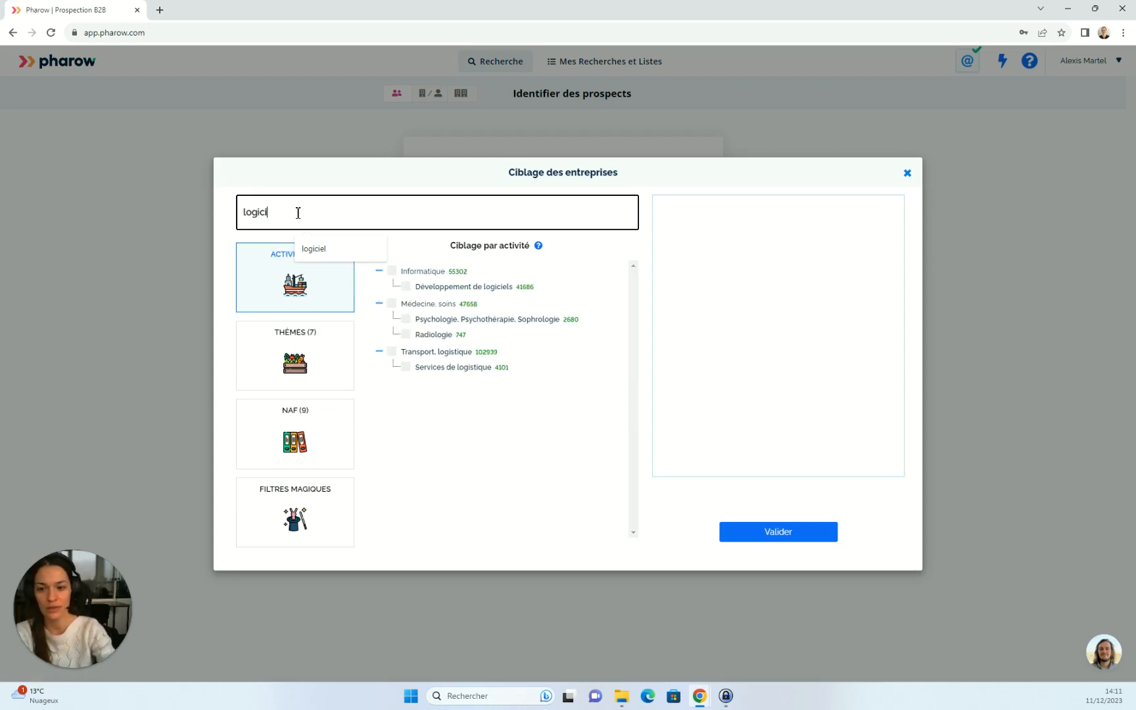
left_click(406, 287)
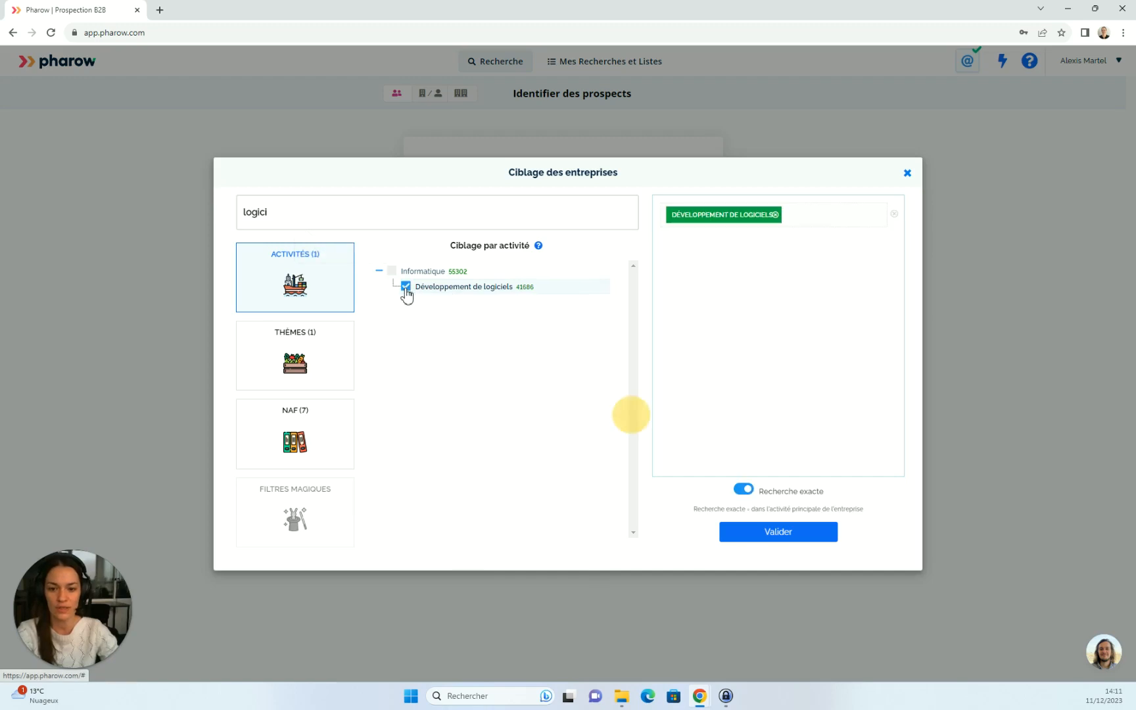
Clear the company keyword search and add the magic filter Levée de fonds from Indicateurs de croissance
double_click(309, 215)
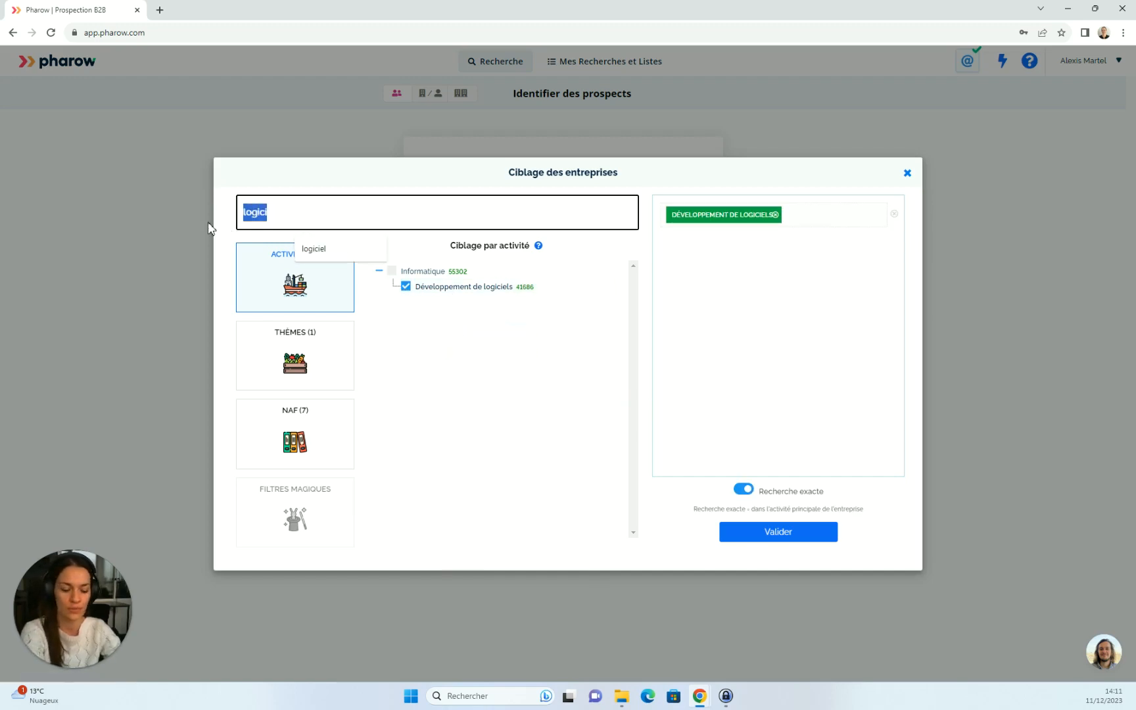
key("BackSpace")
left_click(287, 350)
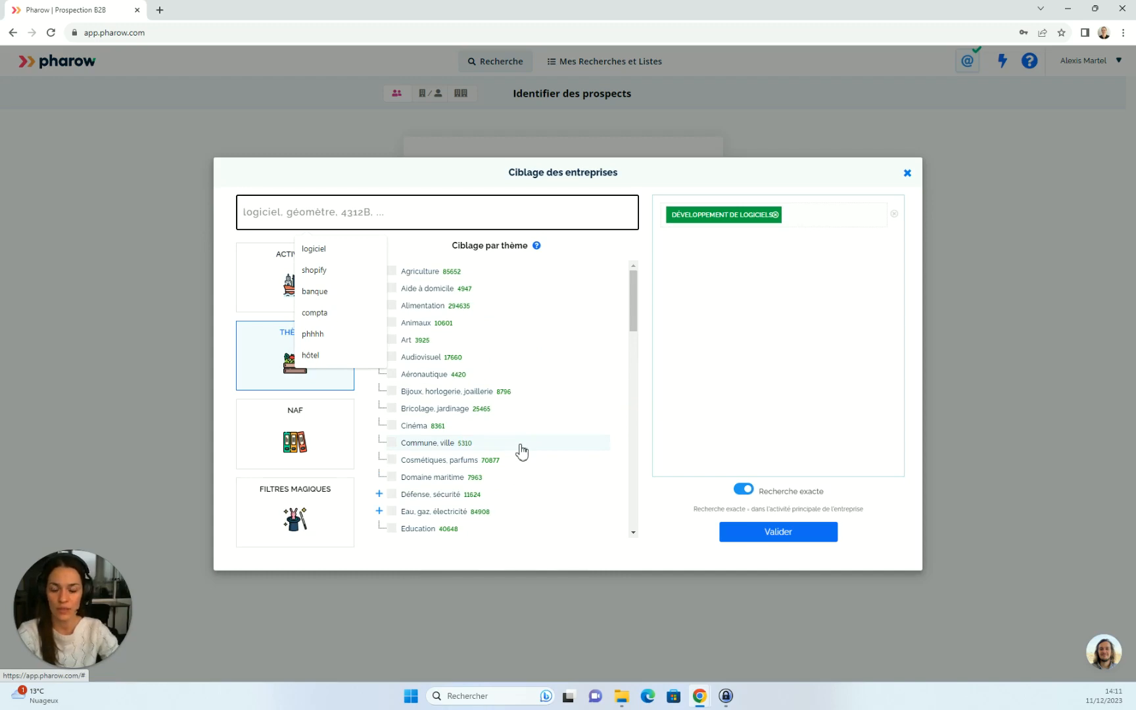
left_click(308, 520)
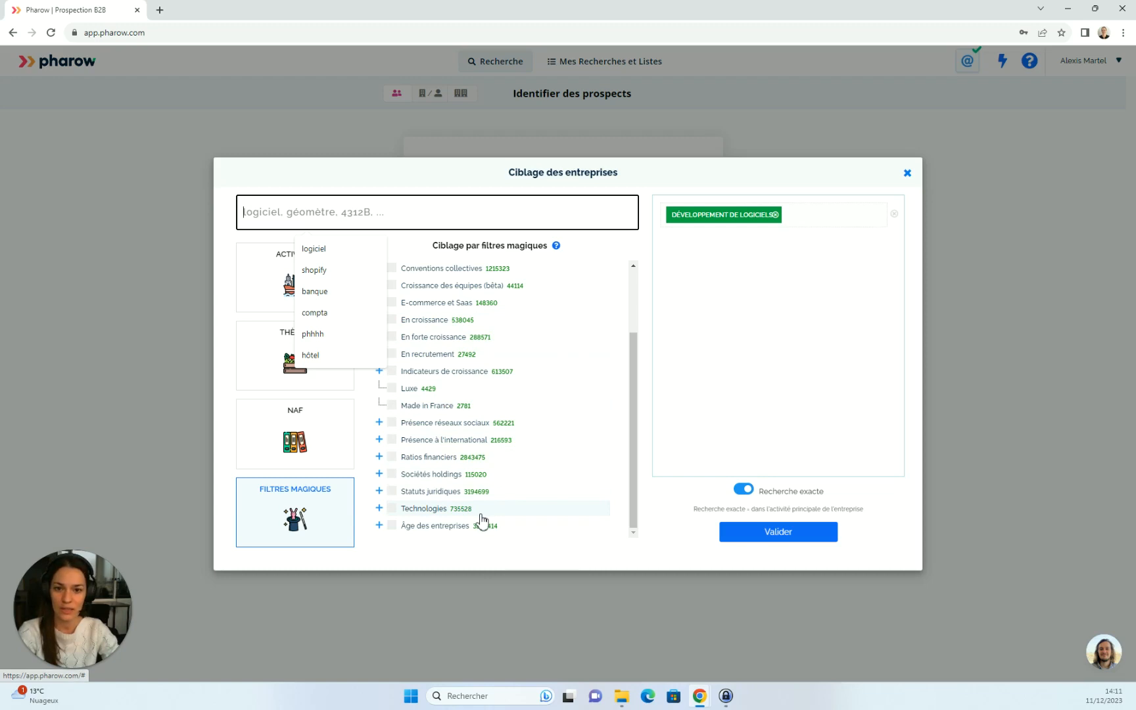
left_click(379, 371)
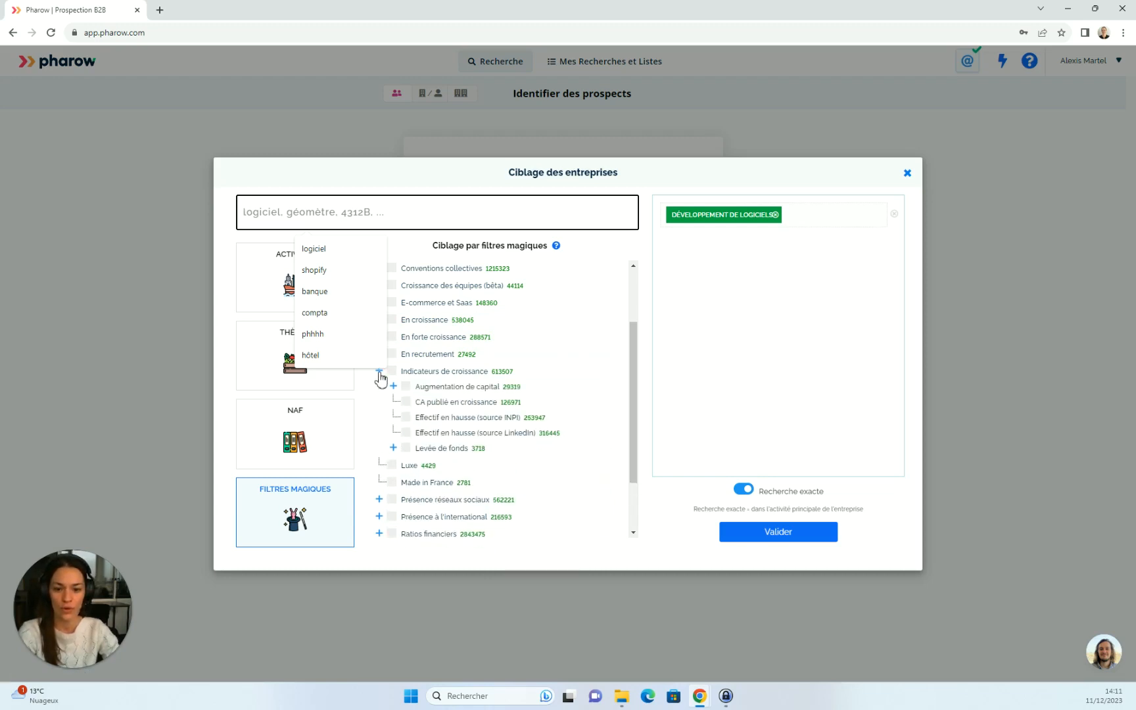
left_click(406, 448)
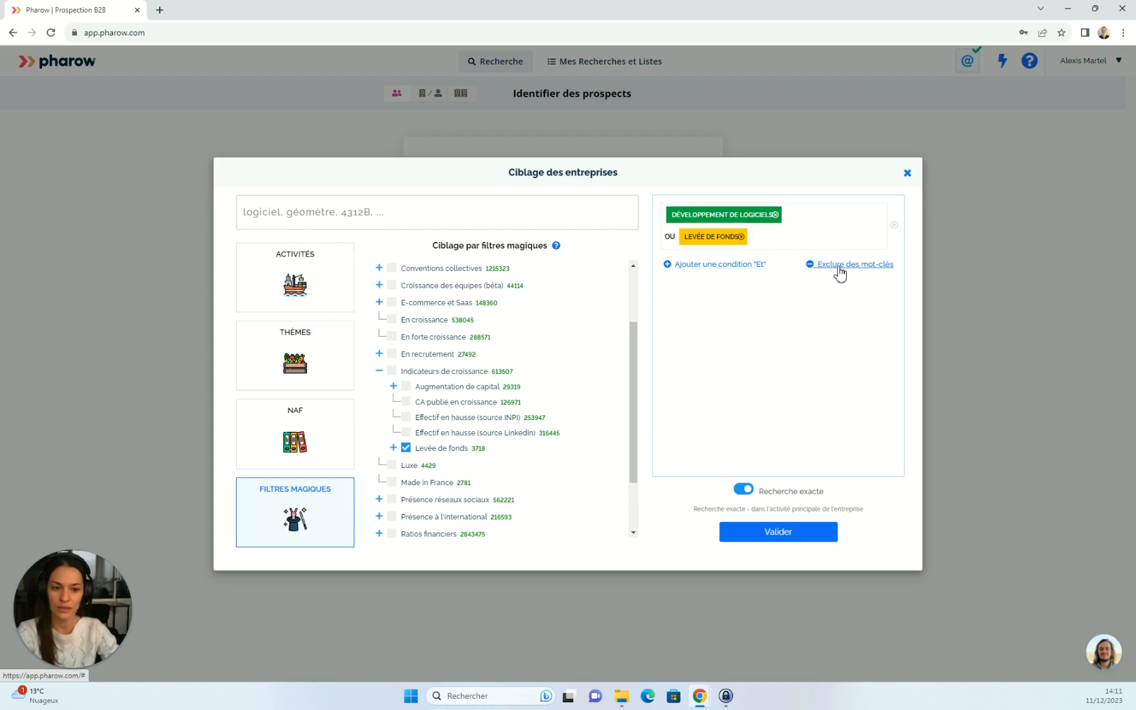
Add an "Et" condition, move Levée de fonds into it, and validate the company targeting
left_click(756, 265)
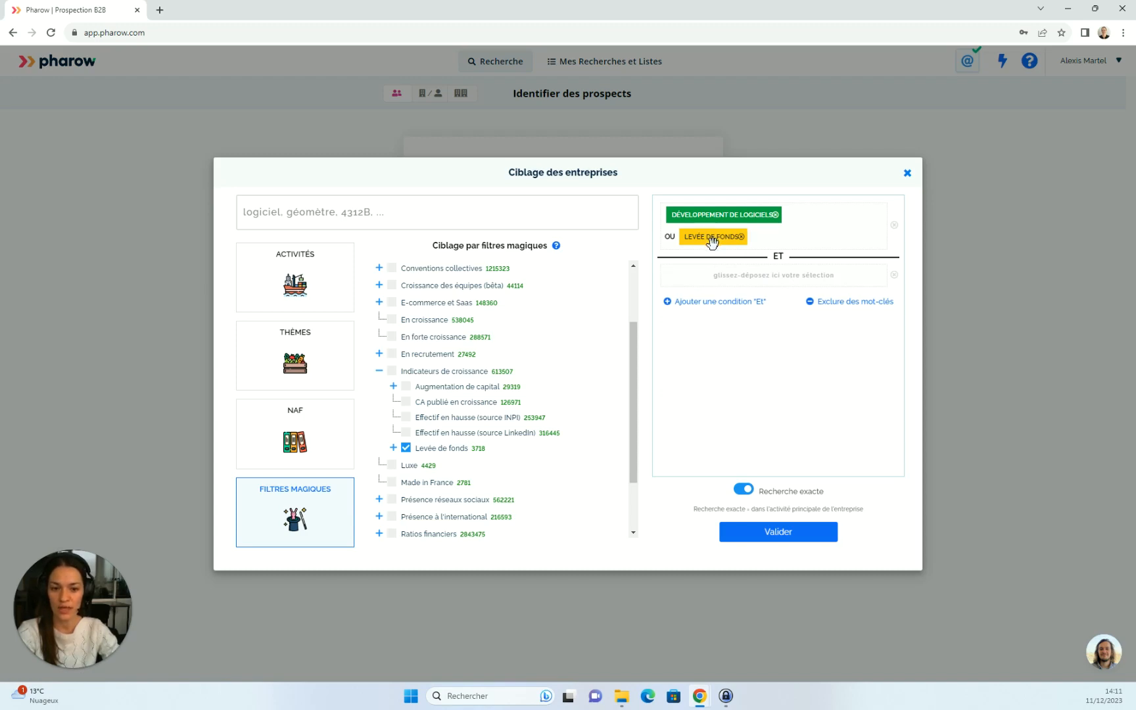
left_click_drag(711, 242, 725, 283)
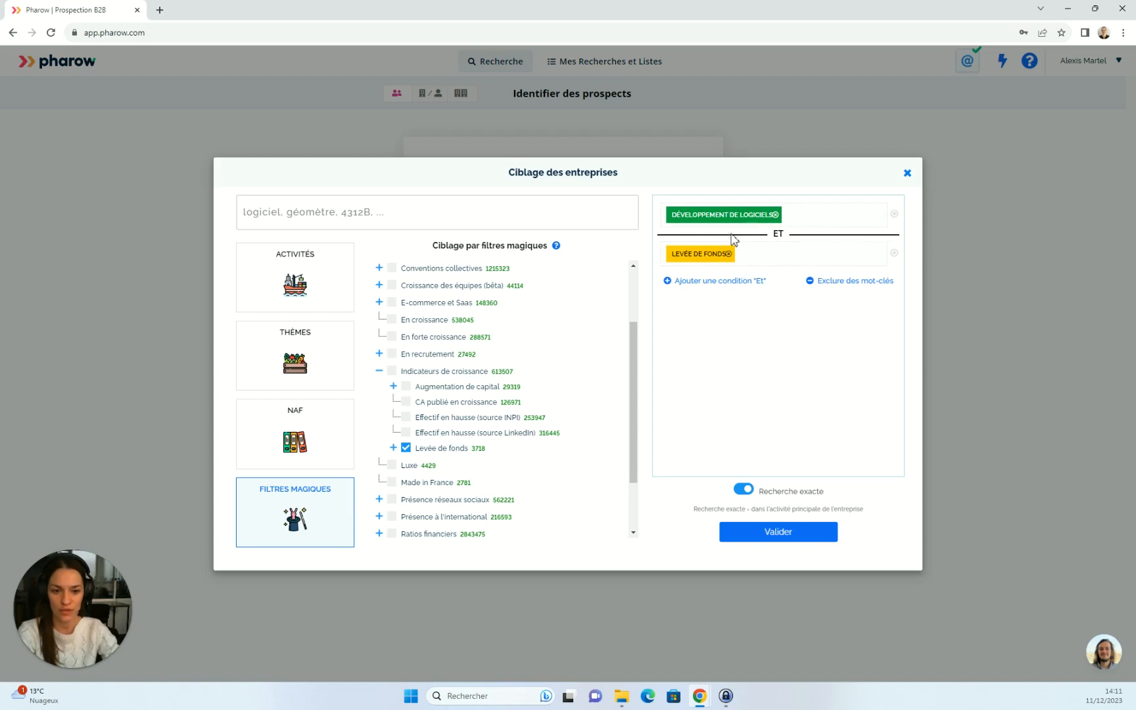
left_click(778, 537)
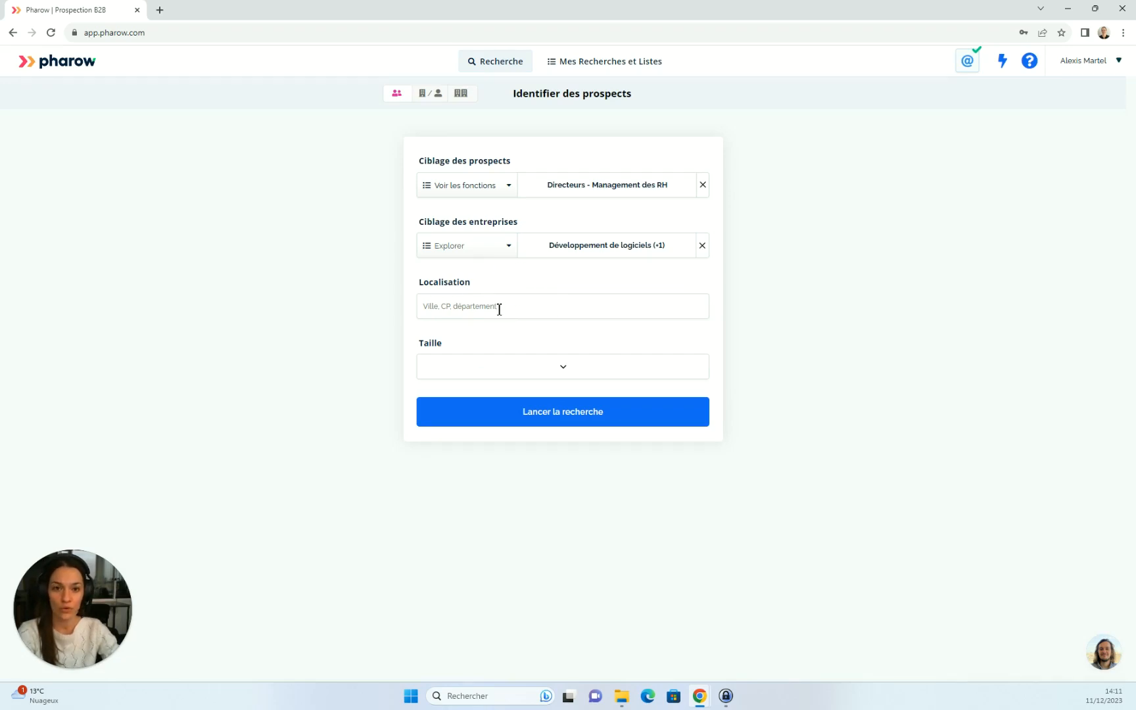
Check the company size criteria without selecting any, and launch the prospect search
left_click(450, 373)
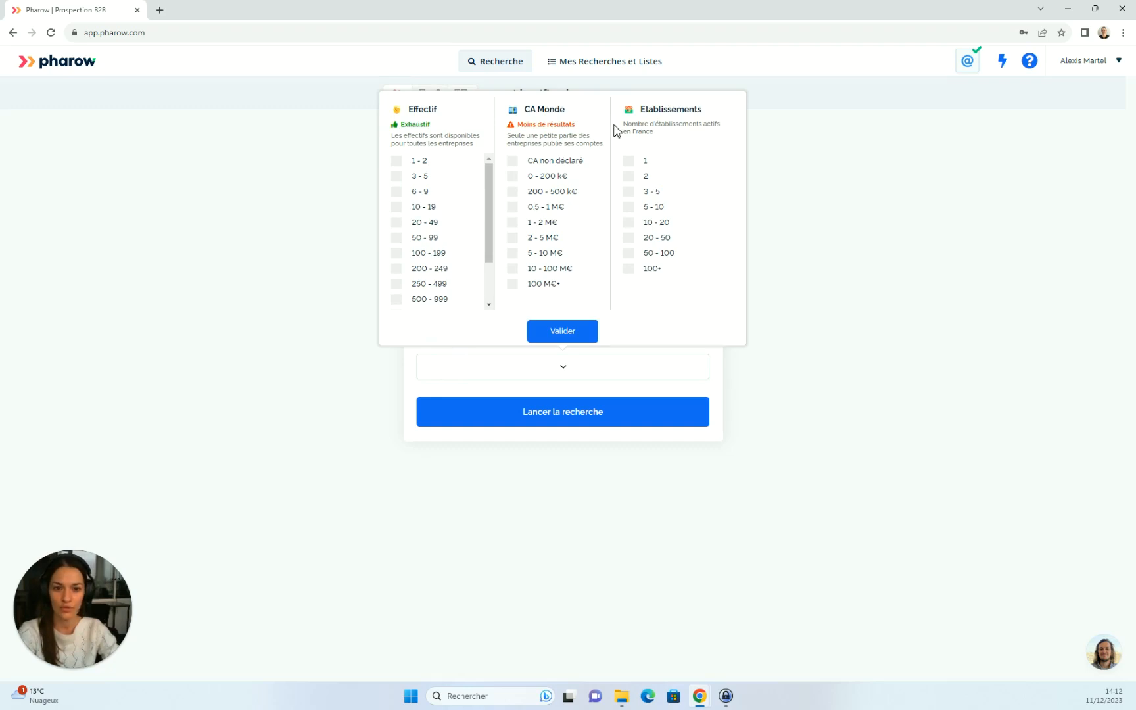
left_click(721, 408)
left_click(595, 411)
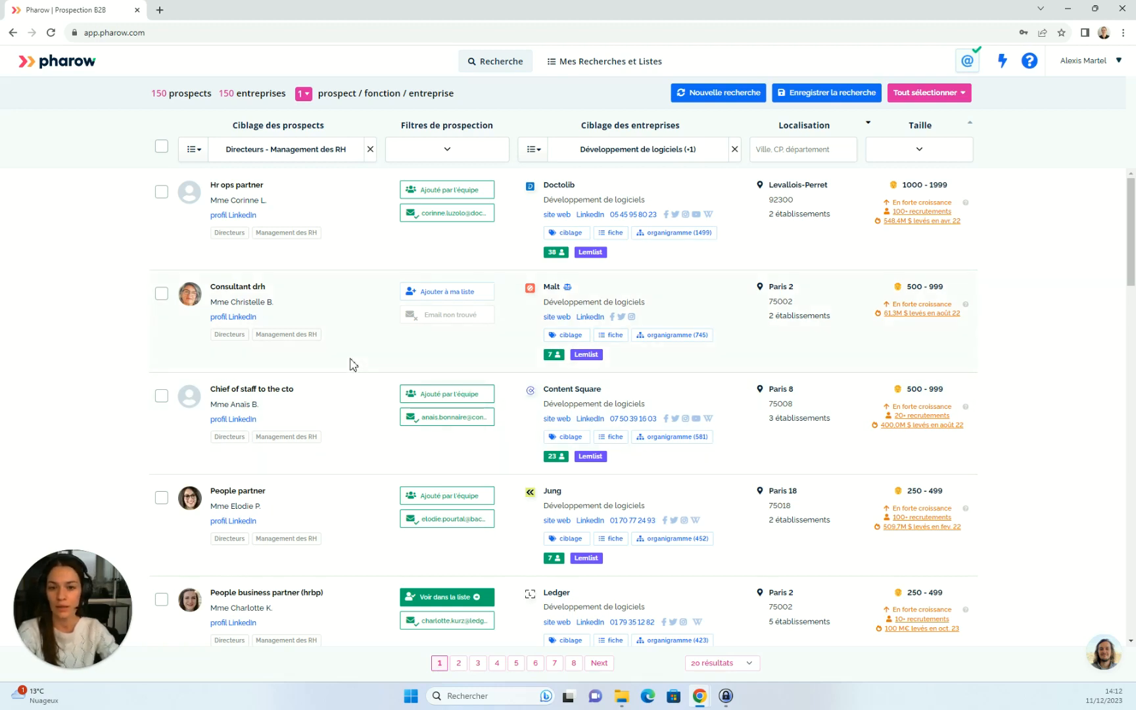
Keep 1 prospect per function per company and filter the results to companies marked Non prospectée
left_click(304, 96)
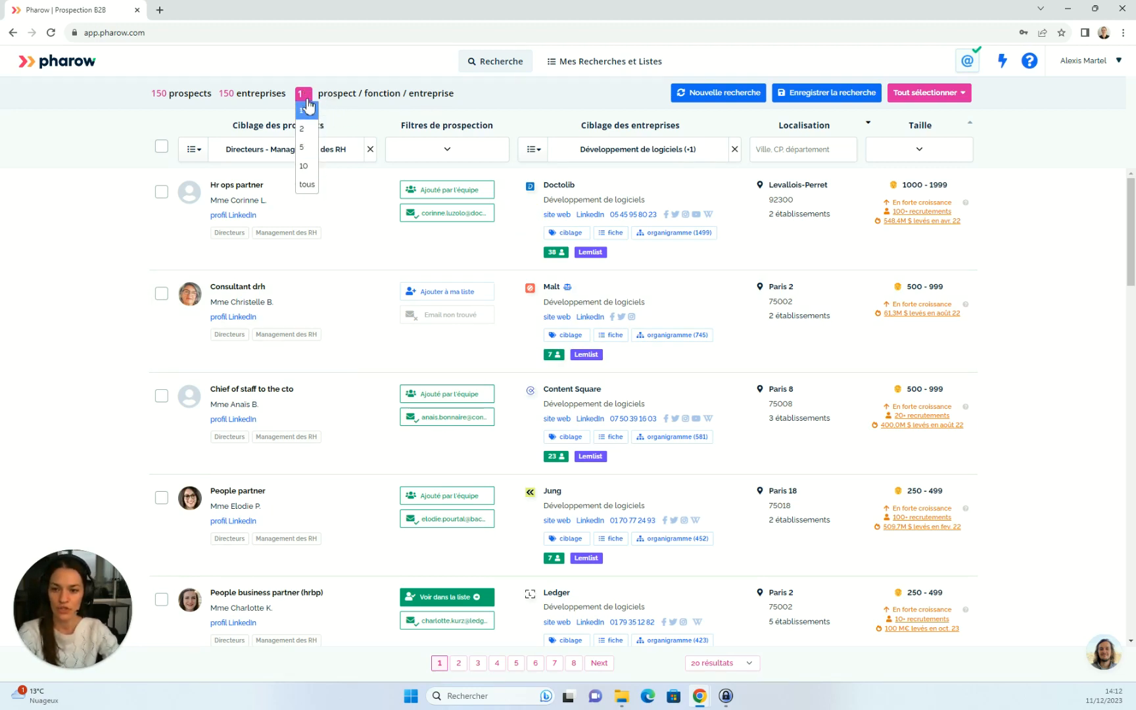
left_click(306, 97)
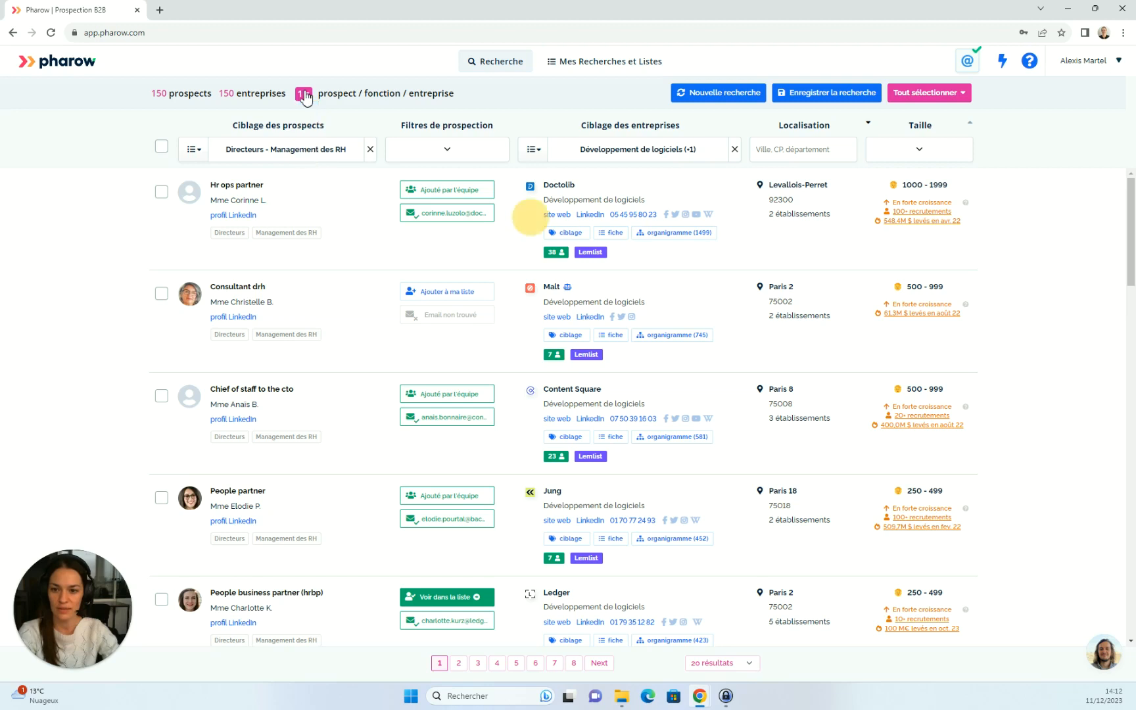
left_click(442, 152)
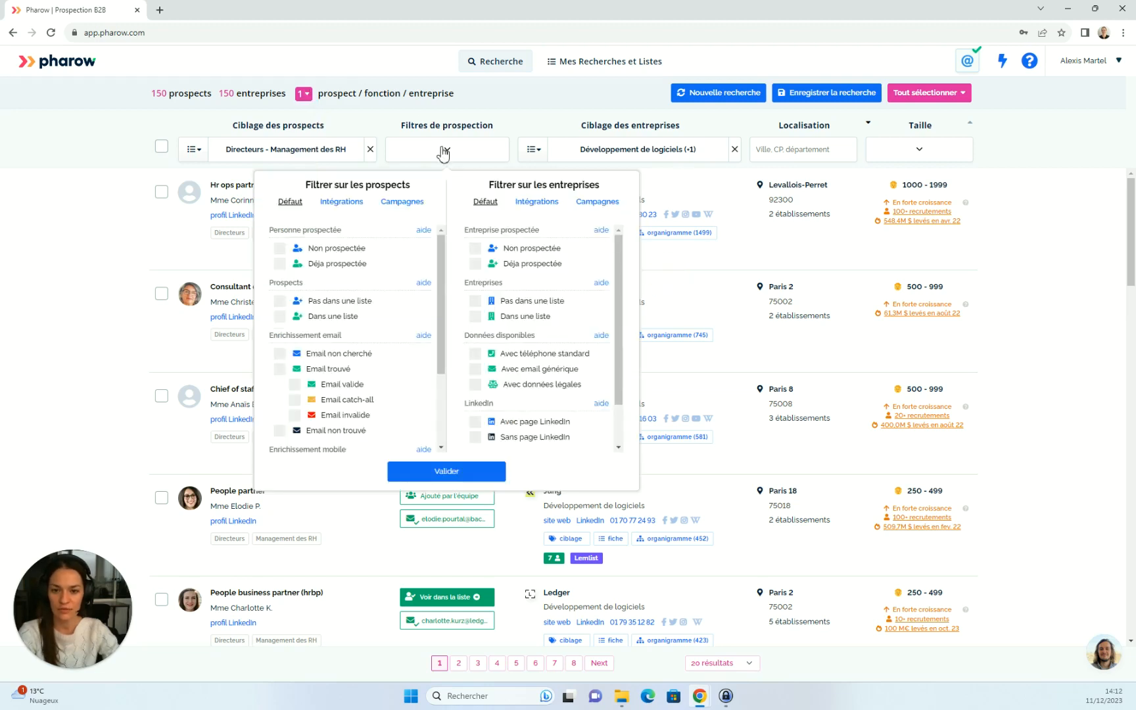
left_click(505, 254)
left_click(450, 471)
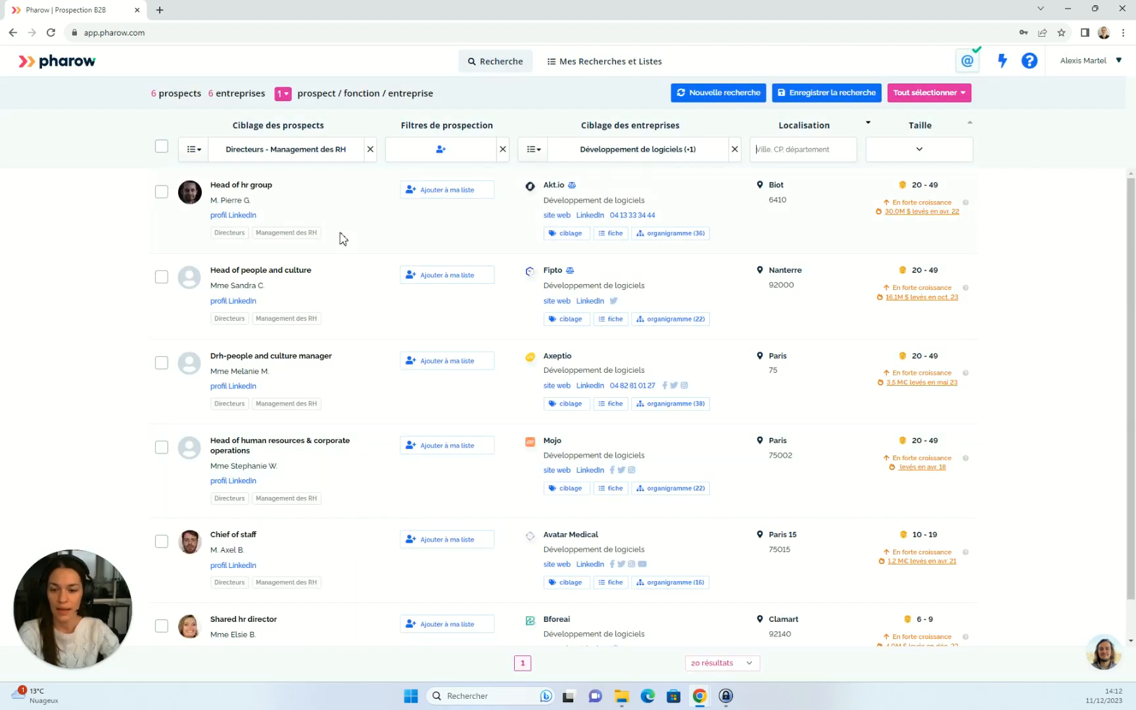
Select the first three prospects, look up their emails, and add those with a found email to the DRH logiciel list
left_click(161, 191)
left_click(161, 276)
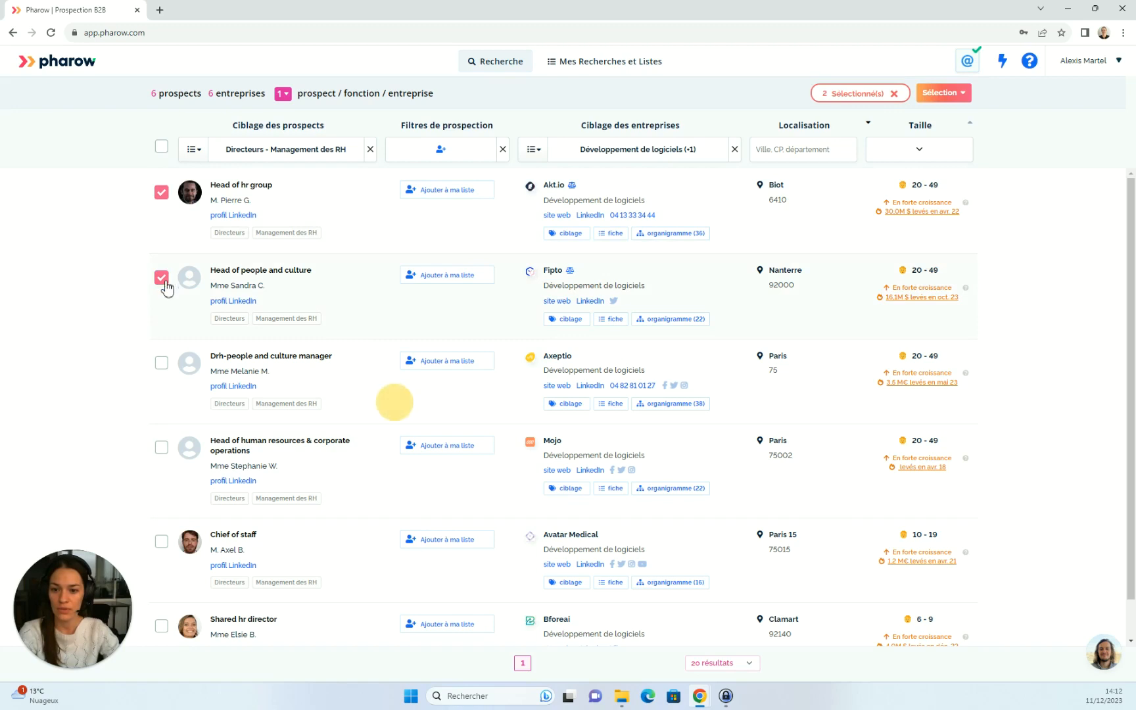
left_click(162, 364)
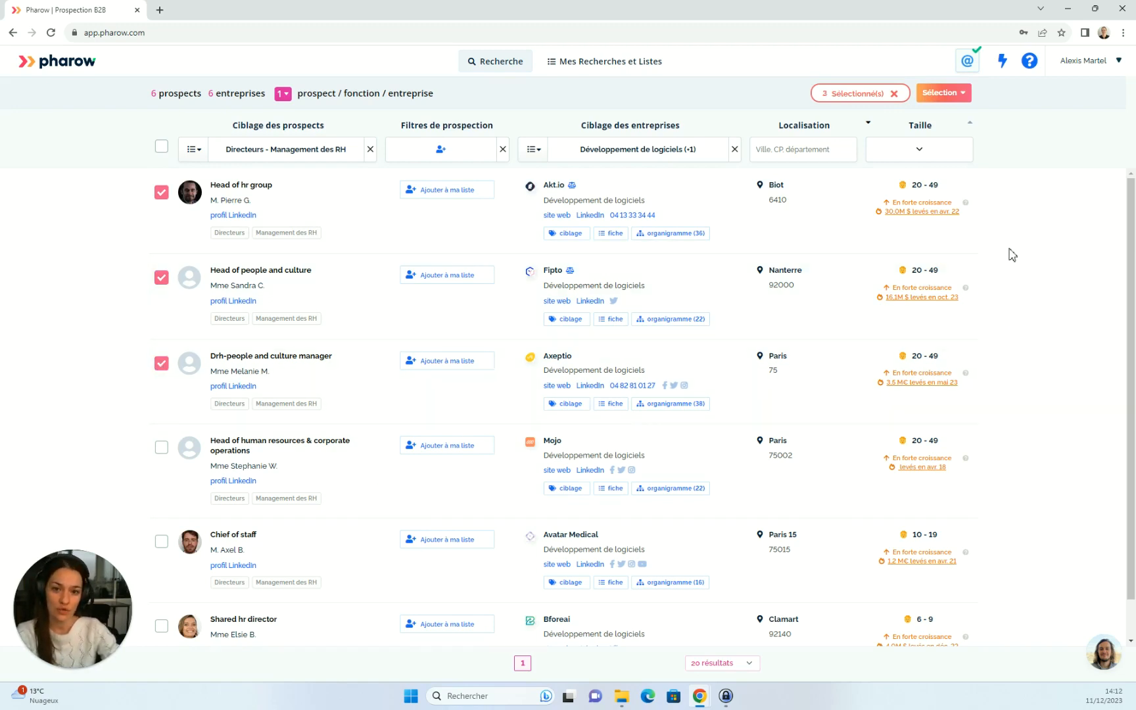
left_click(955, 96)
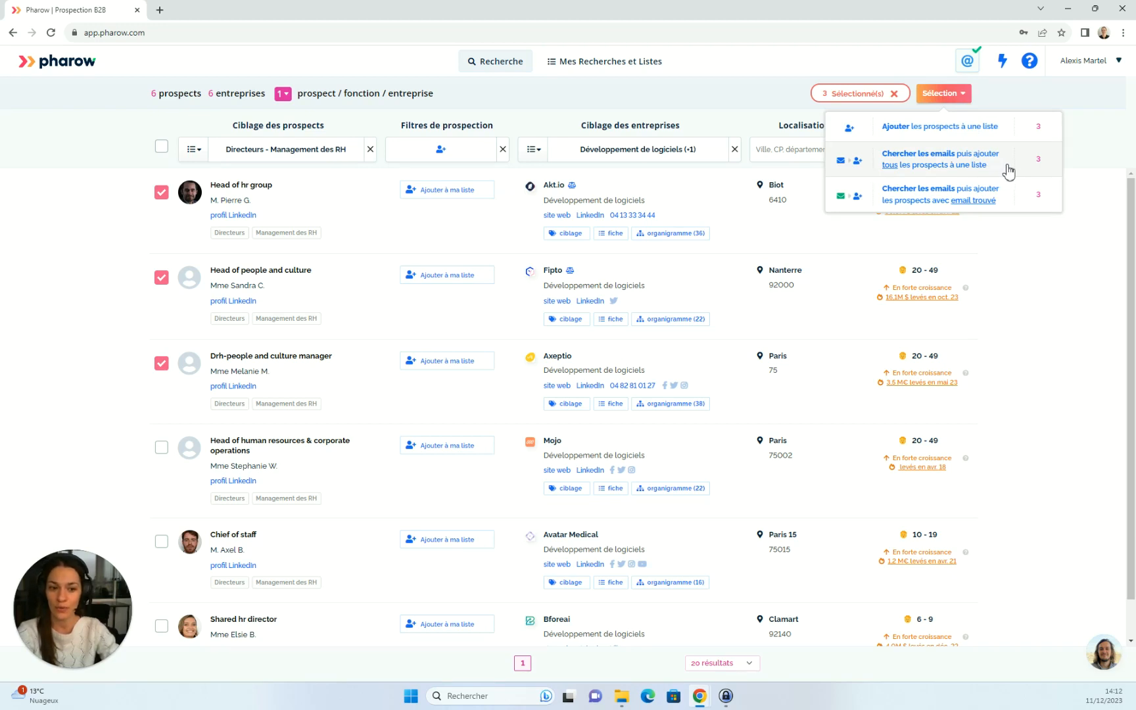
left_click(926, 199)
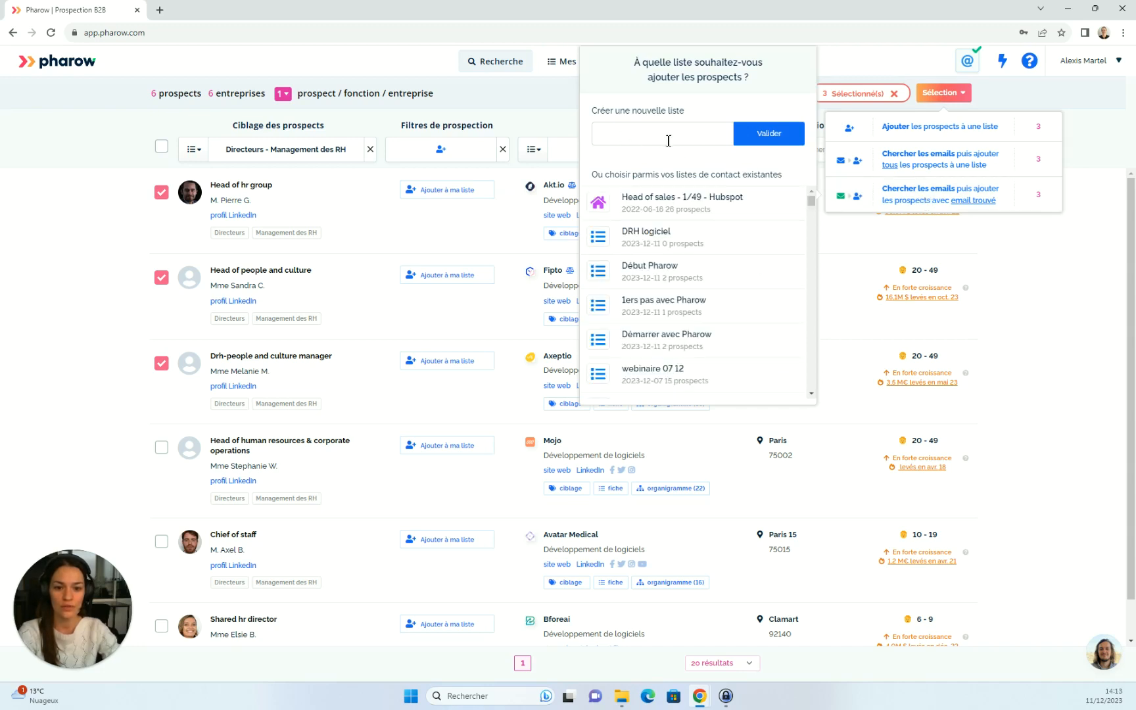
left_click(649, 236)
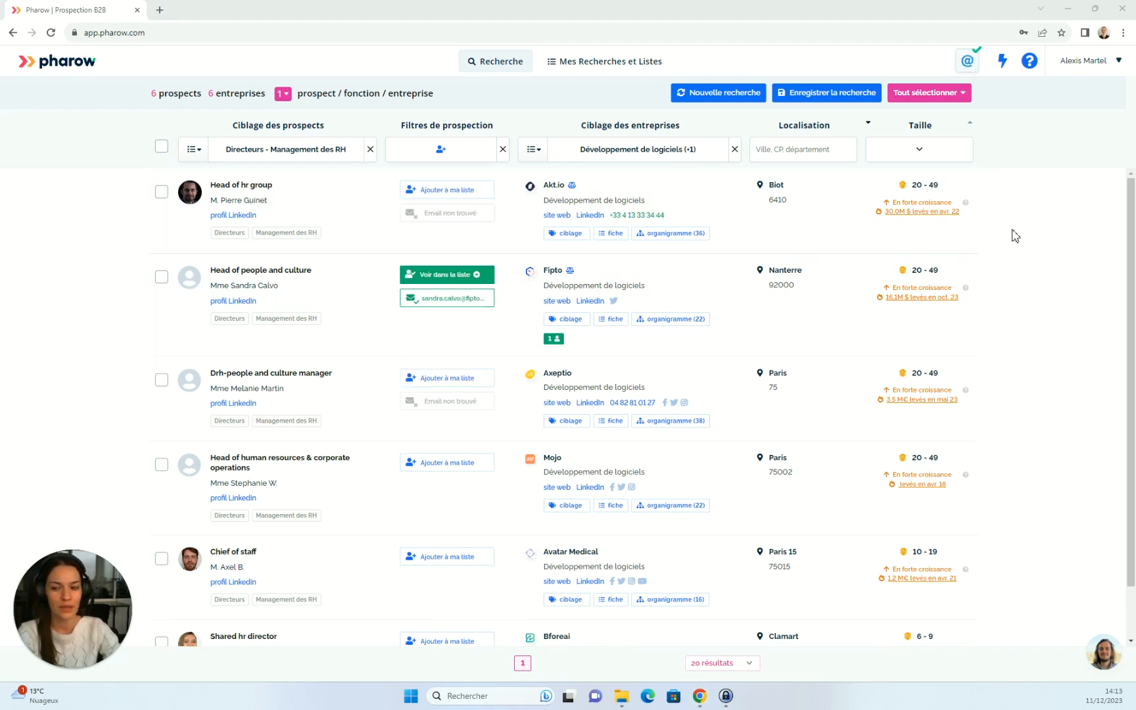
Open the results of the latest prospect enrichment and review the bulk actions available for that list
left_click(971, 64)
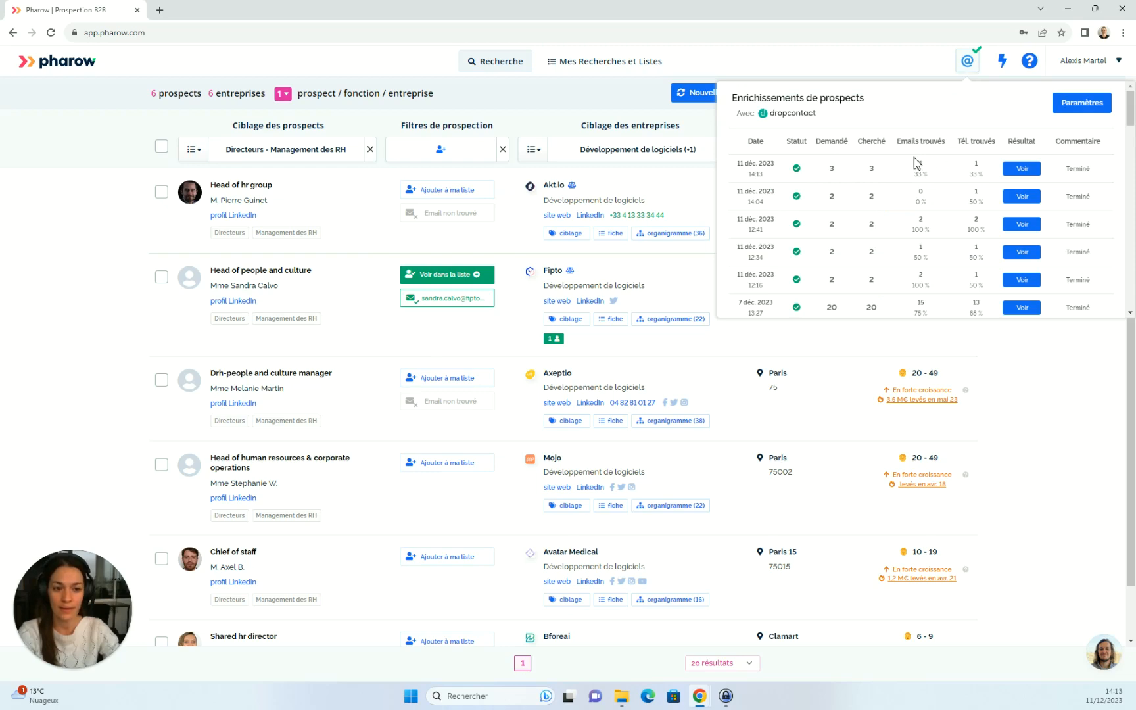
left_click(1022, 169)
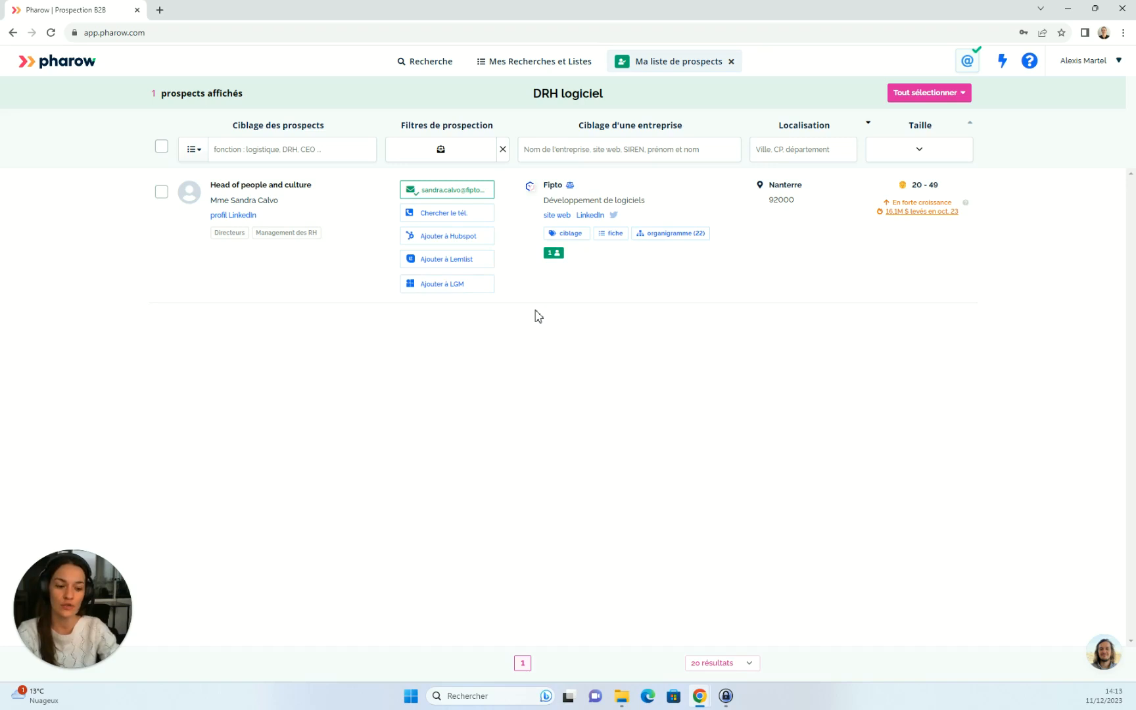
left_click(938, 96)
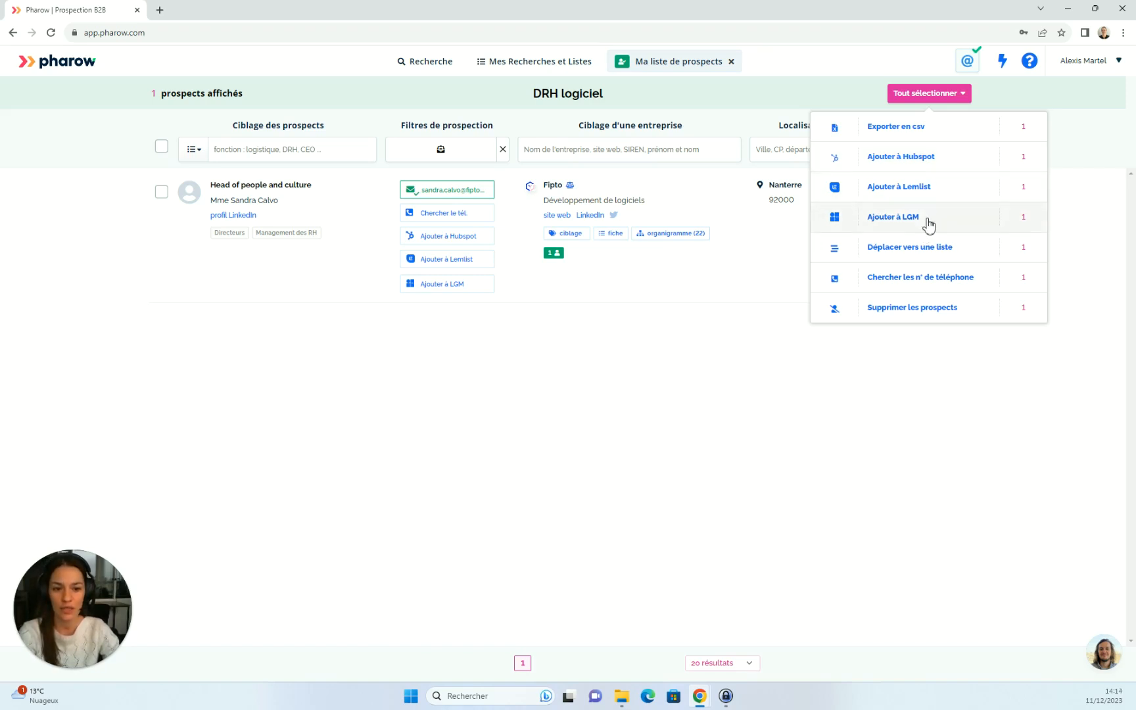
left_click(738, 304)
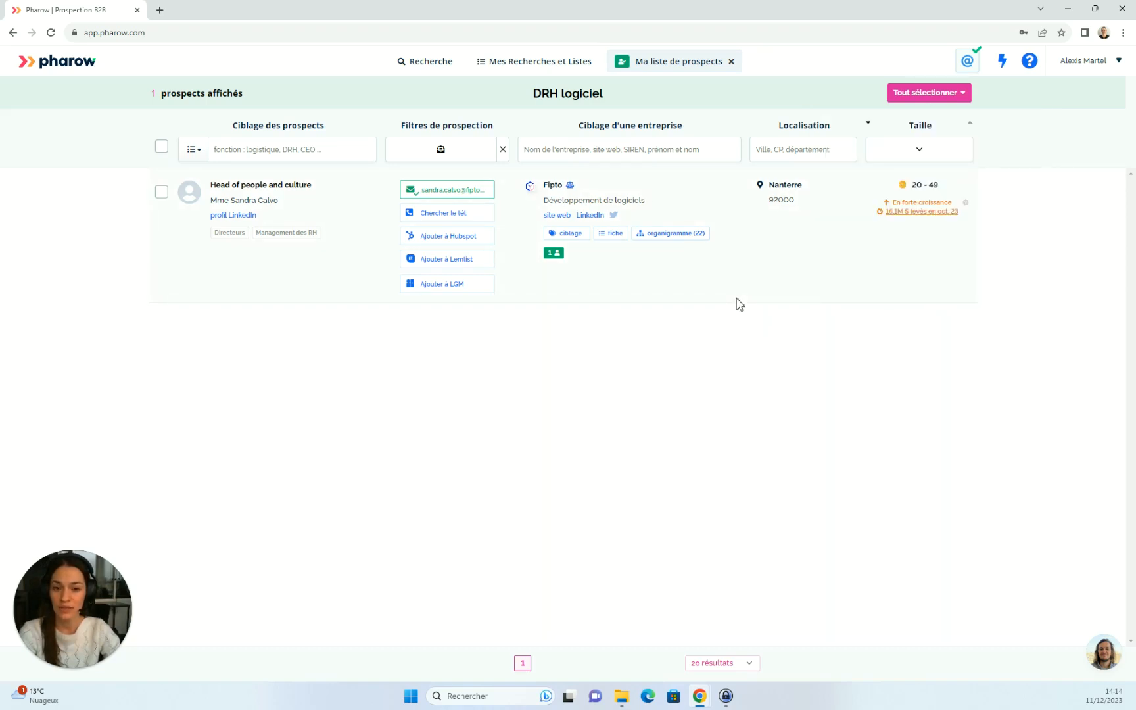